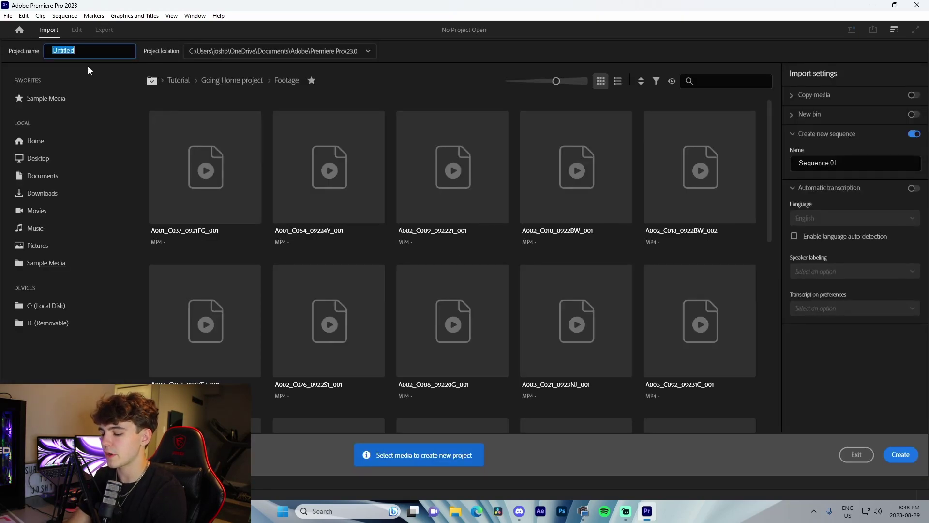
# Name the new project SubtitleAutoSample and create it.
pyautogui.write('SubtitleAutoSample')
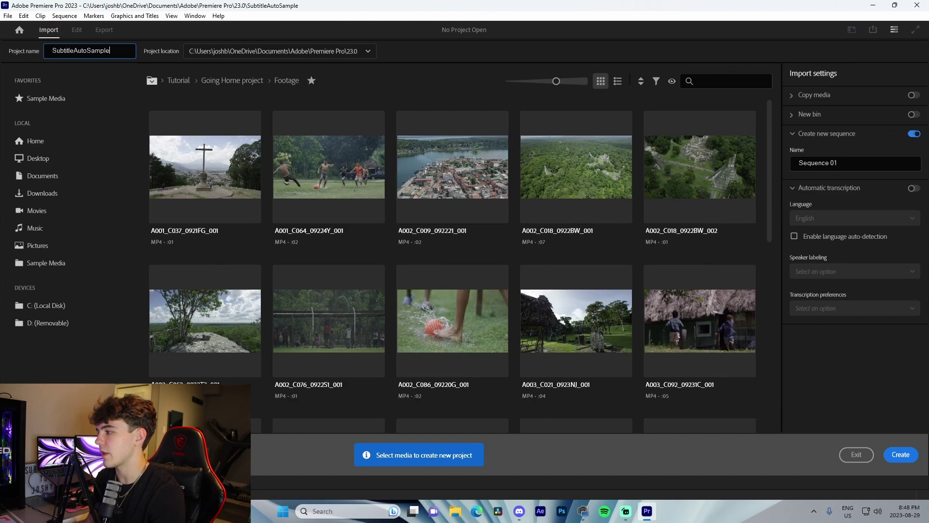
pyautogui.press('Return')
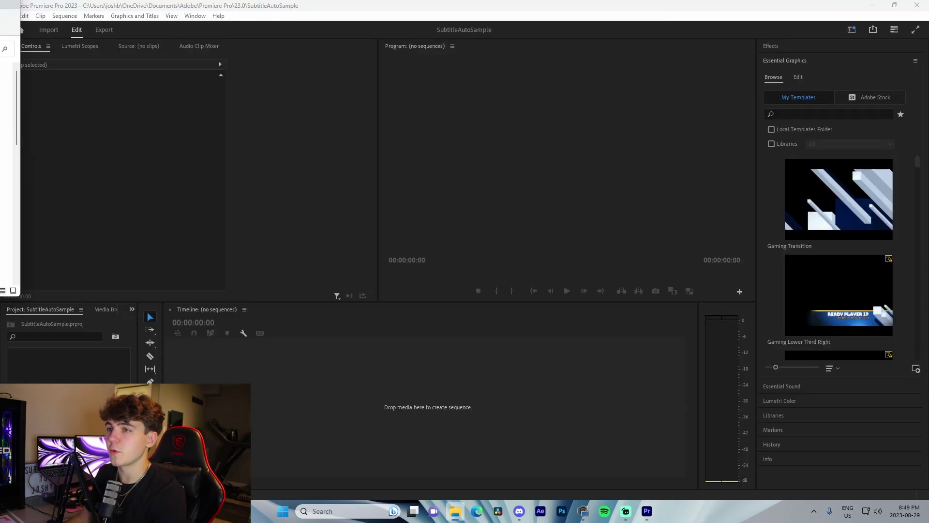
# Search the YT videos folder for "cut" and add CutGameplayPCVideo to the empty timeline as a new sequence.
pyautogui.moveTo(0, 7); pyautogui.dragTo(484, 68)
pyautogui.click(229, 308)
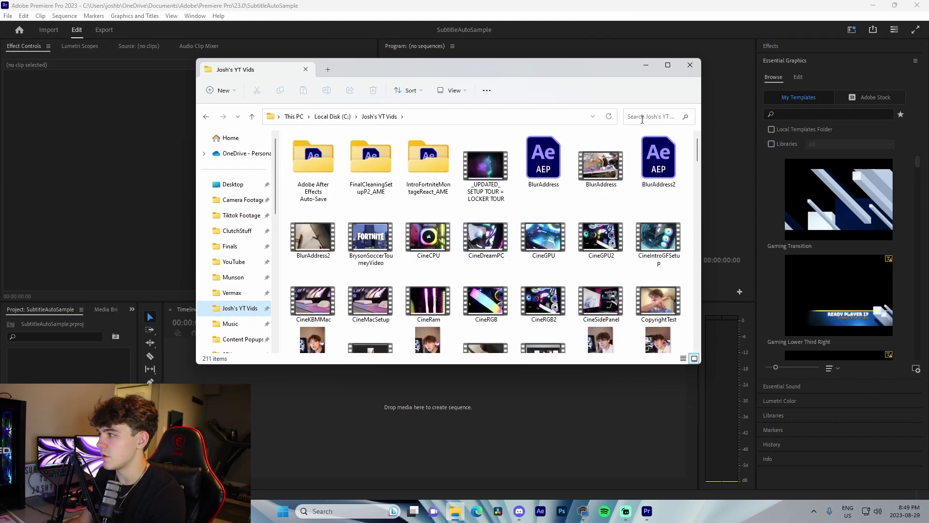
pyautogui.click(640, 118)
pyautogui.write('cut')
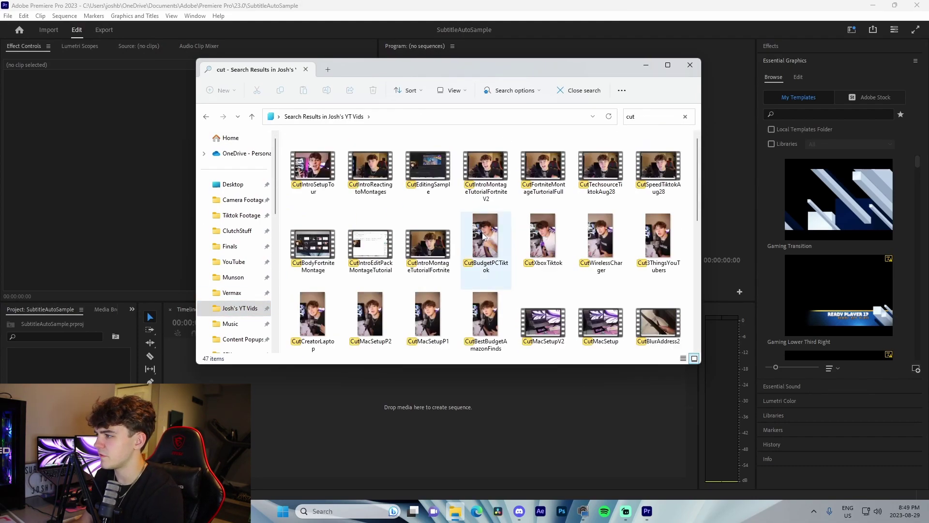
pyautogui.scroll(-2, 534, 248)
pyautogui.scroll(-2, 522, 255)
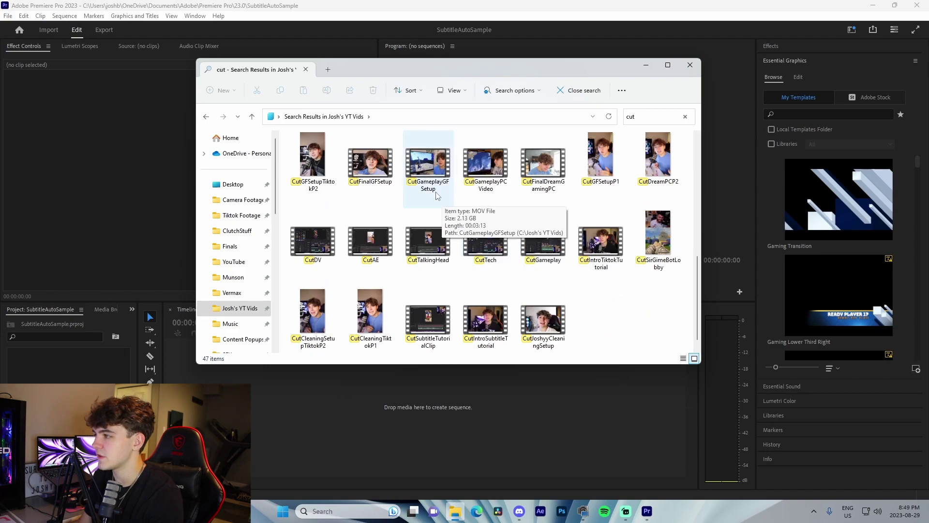
pyautogui.click(445, 183)
pyautogui.moveTo(486, 164); pyautogui.dragTo(368, 354)
pyautogui.click(379, 429)
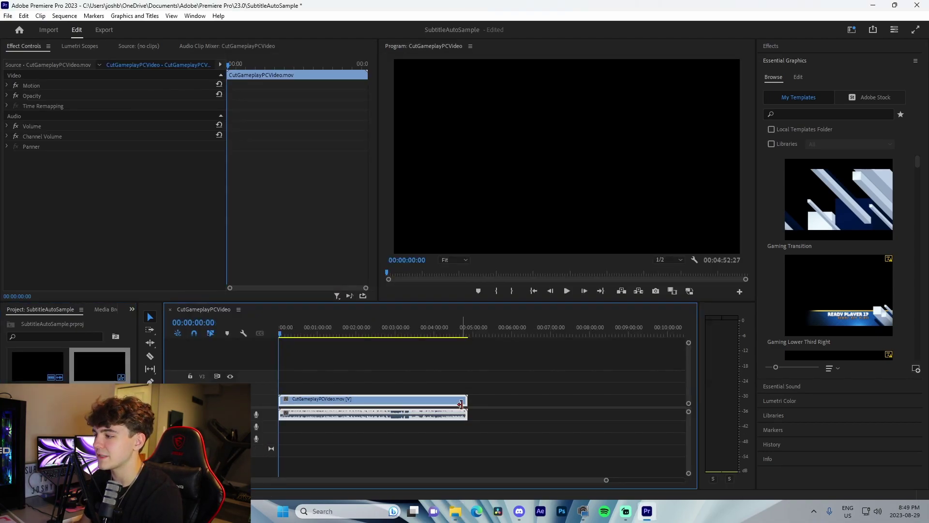
# Cut the clip at about 23 seconds, delete everything after the cut, and save the project.
pyautogui.click(296, 400)
pyautogui.press('a')
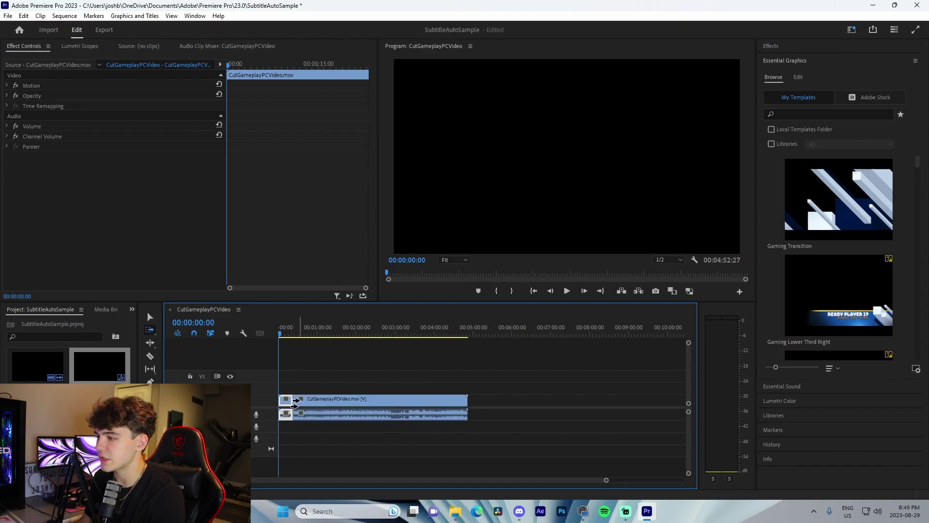
pyautogui.click(301, 403)
pyautogui.press('Delete')
pyautogui.hotkey('ctrl', 's')
# Play the opening seconds of the shortened clip.
pyautogui.moveTo(600, 480); pyautogui.dragTo(436, 481)
pyautogui.press('space')
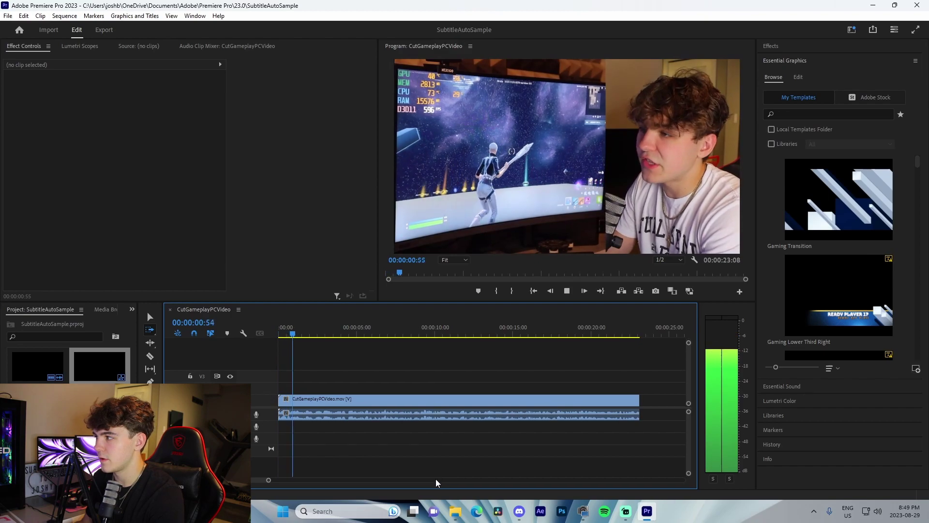
pyautogui.press('space')
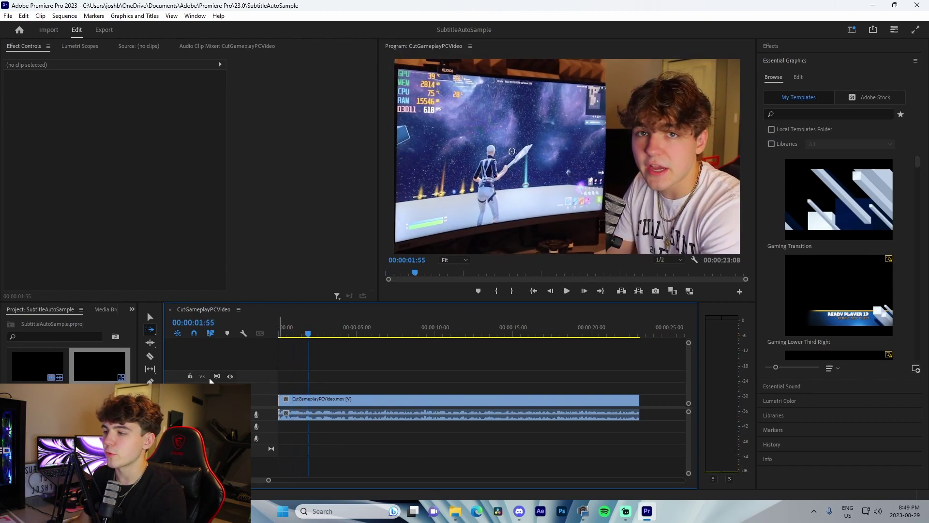
# Return the playhead to the sequence start, select the clip, and switch to the Text-Based Editing workspace.
pyautogui.click(149, 318)
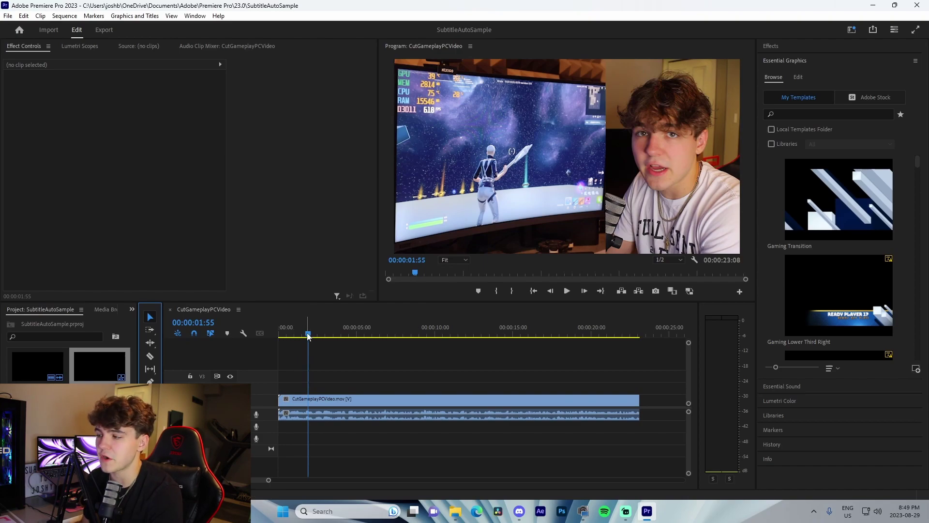
pyautogui.moveTo(308, 334); pyautogui.dragTo(280, 334)
pyautogui.click(324, 405)
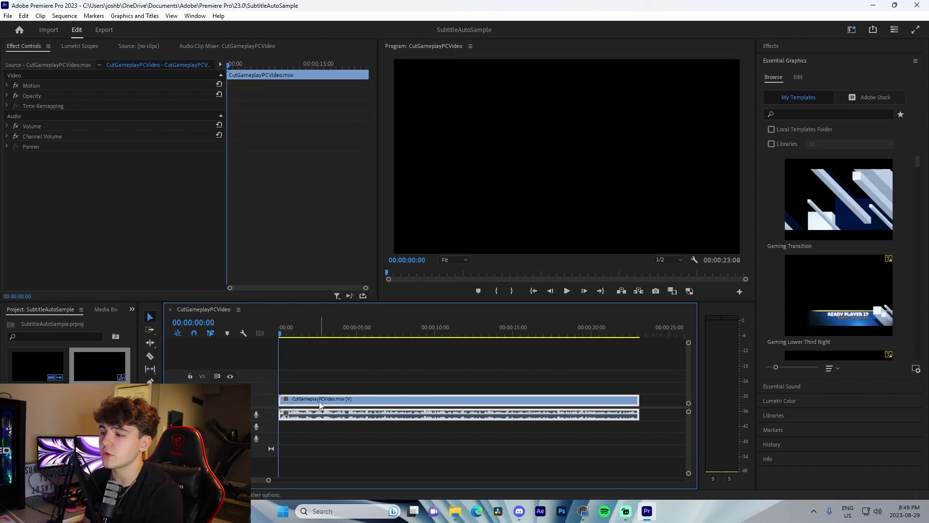
pyautogui.click(194, 15)
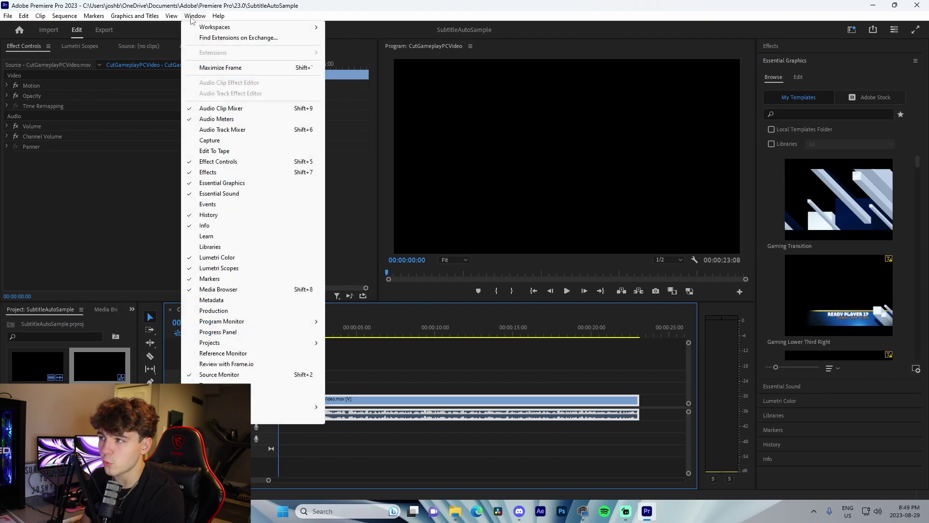
pyautogui.moveTo(318, 30)
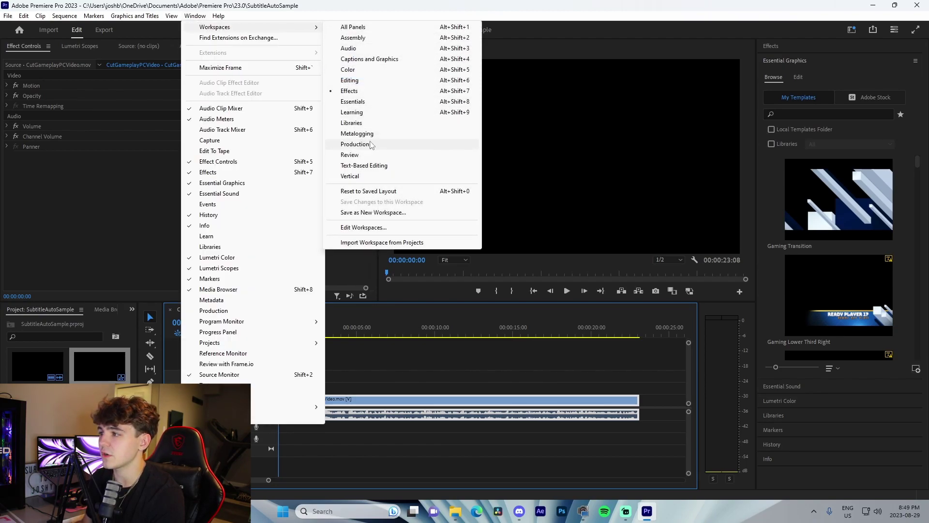
pyautogui.click(369, 165)
pyautogui.click(543, 372)
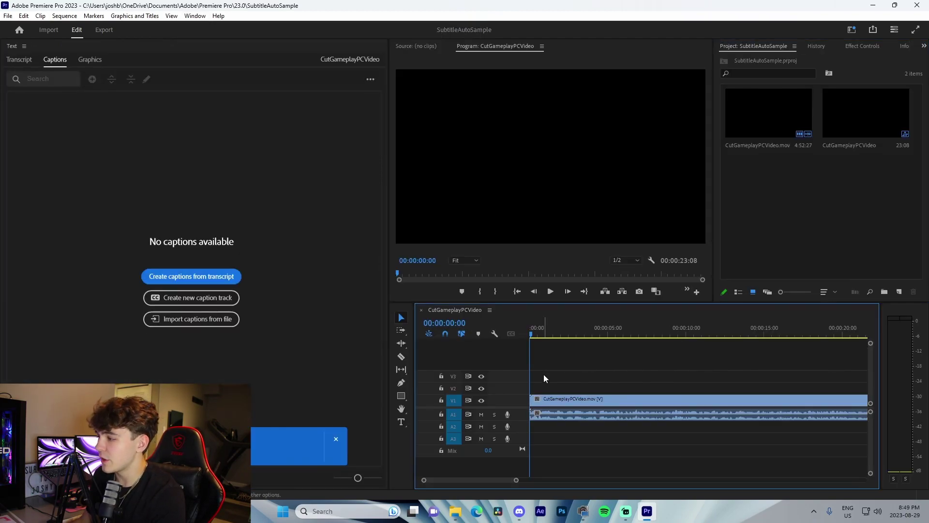
# Start creating captions from the transcript, using the Subtitle default preset and without separating speakers.
pyautogui.click(196, 274)
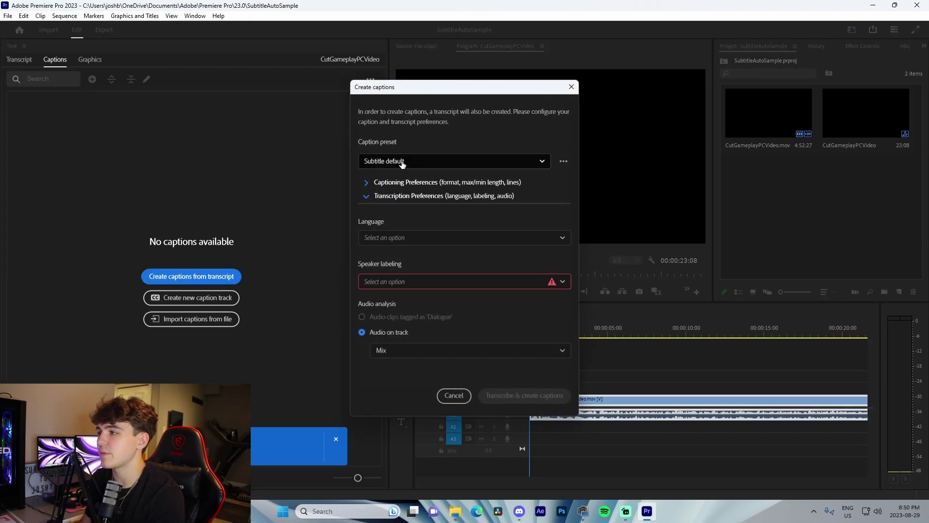
pyautogui.click(402, 163)
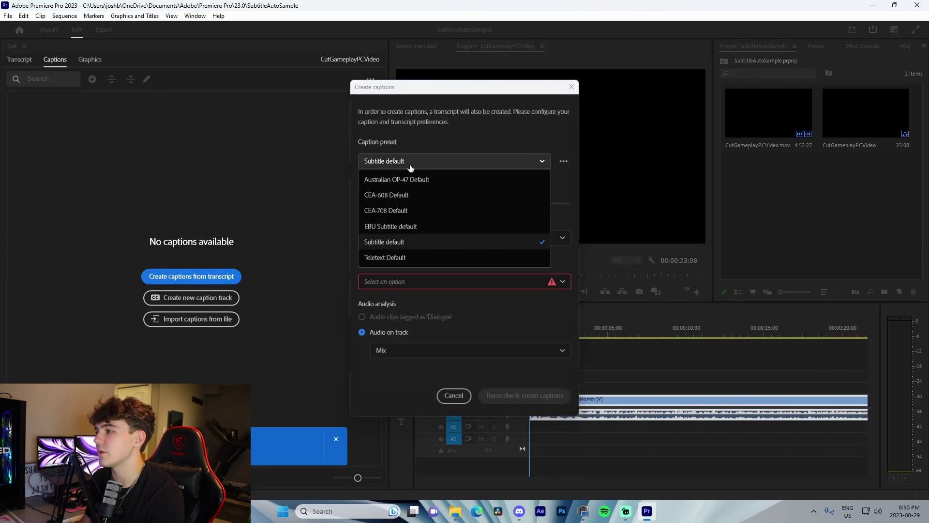
pyautogui.click(401, 245)
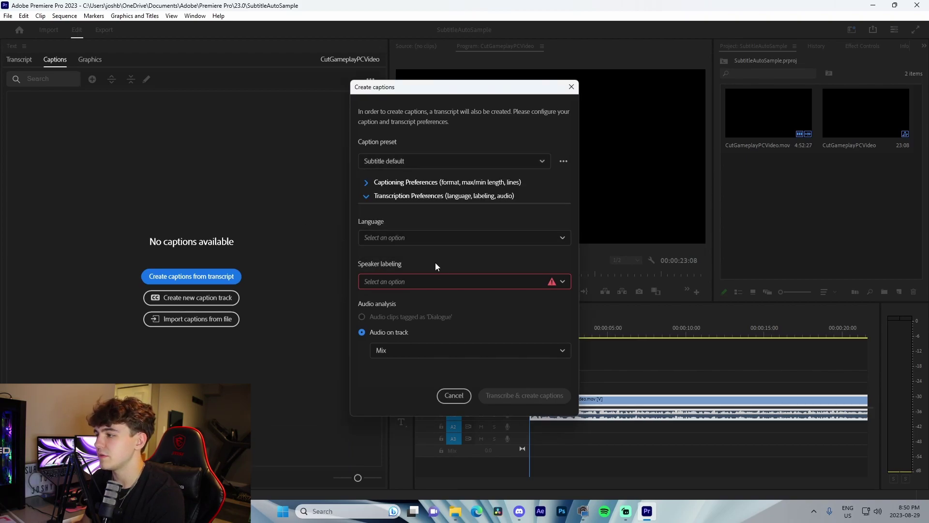
pyautogui.click(426, 283)
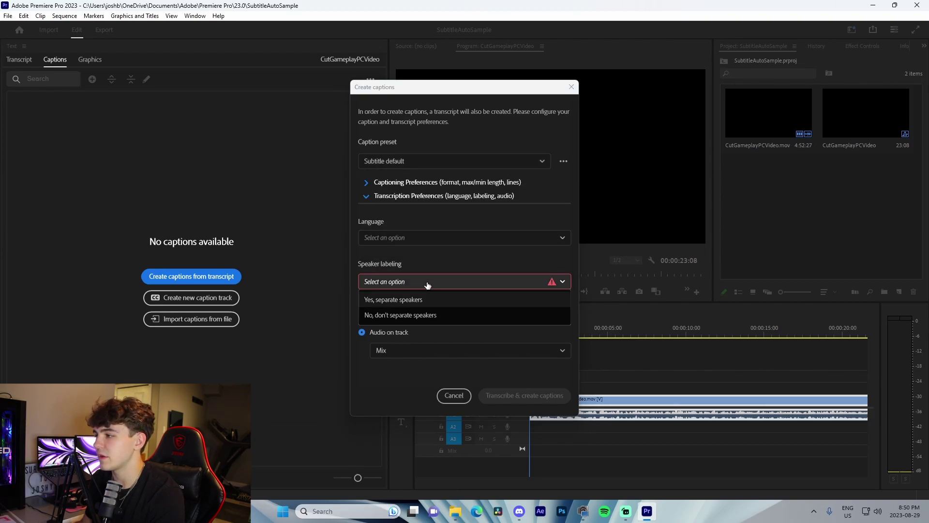
pyautogui.click(418, 316)
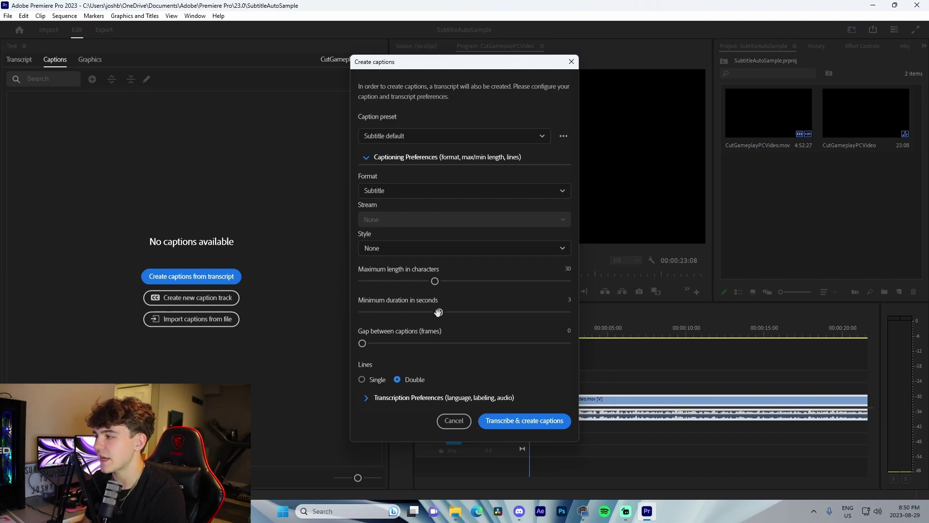
# Set the minimum caption duration to 2.9 seconds with single lines, then transcribe and create the captions.
pyautogui.moveTo(439, 313); pyautogui.dragTo(359, 317)
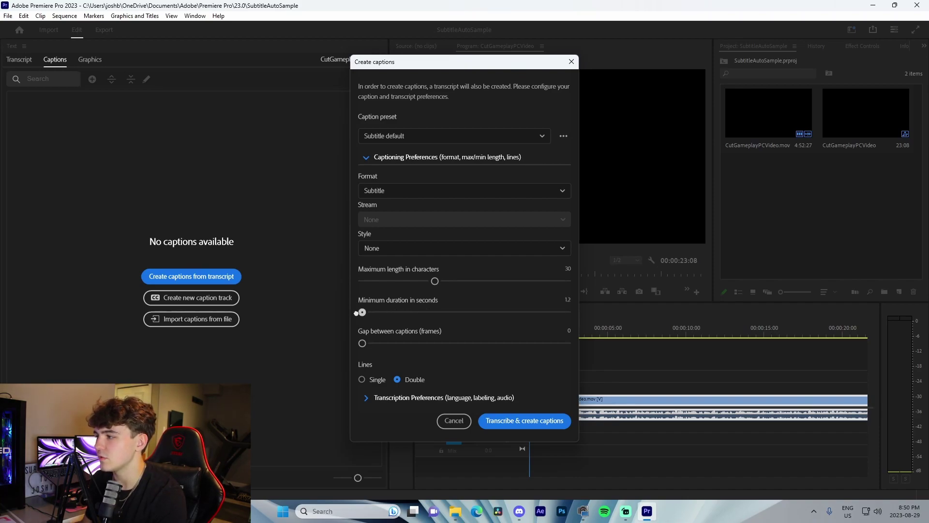
pyautogui.click(363, 379)
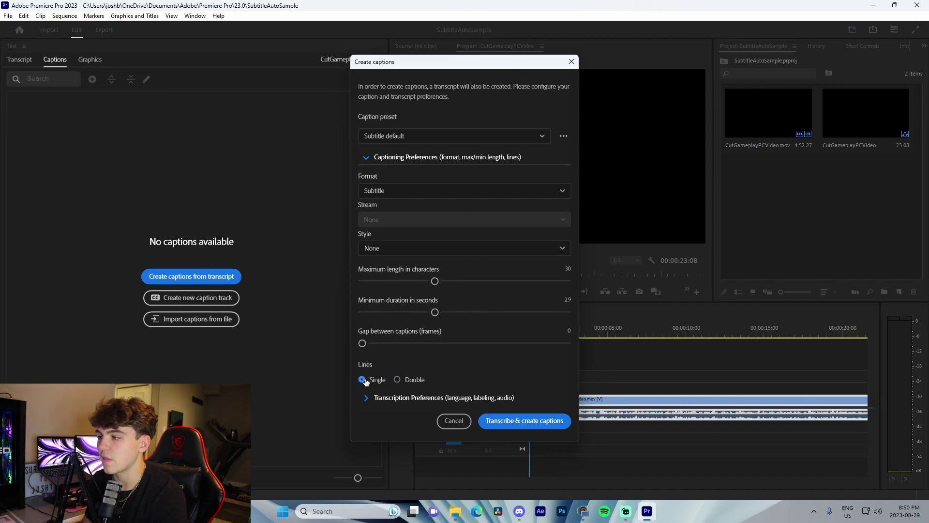
pyautogui.click(514, 420)
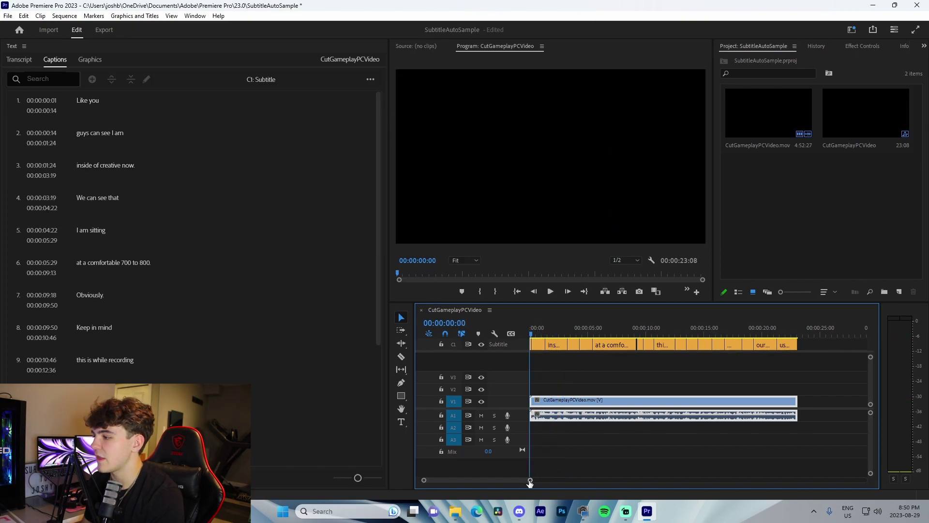
# Play the sequence from the start to check the generated captions against the speech.
pyautogui.moveTo(530, 481); pyautogui.dragTo(574, 472)
pyautogui.moveTo(564, 332); pyautogui.dragTo(425, 325)
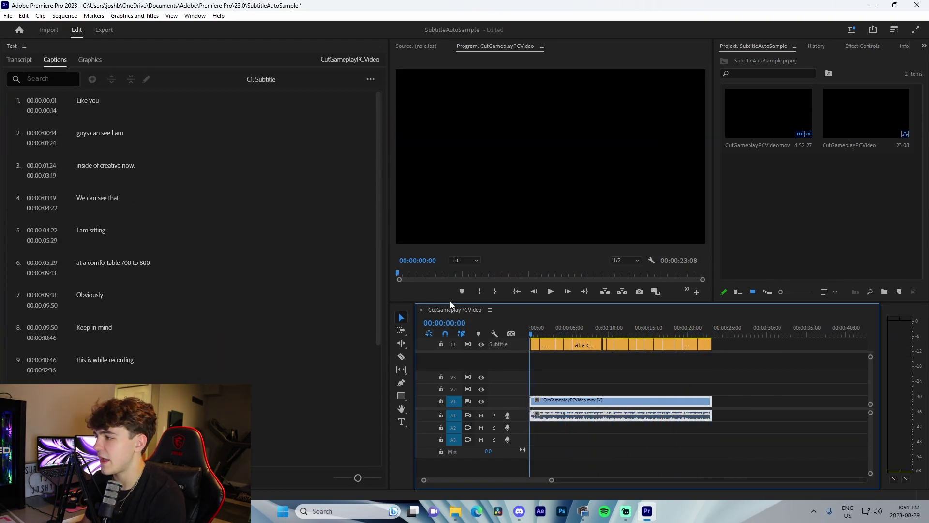
pyautogui.press('=')
pyautogui.press('space')
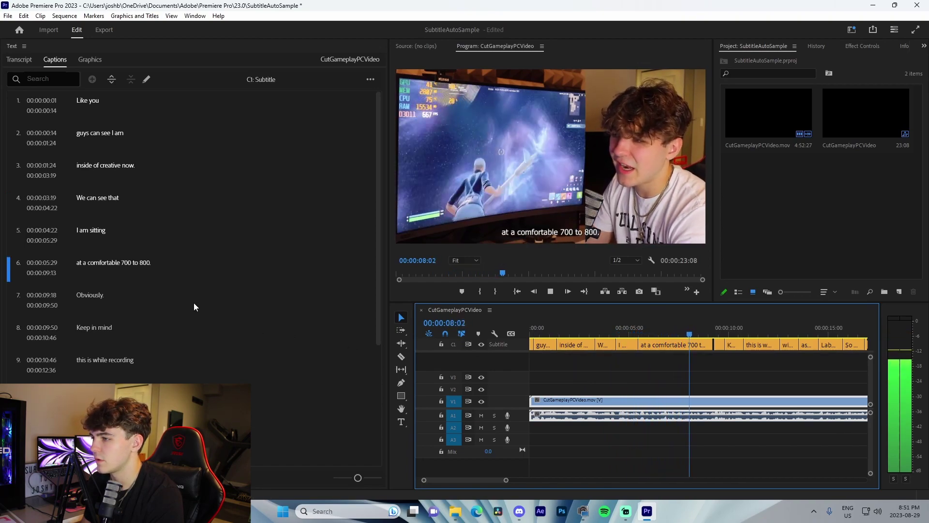
pyautogui.press('space')
# Change the sixth caption's text to "at a comfortable 700 to 800fps.".
pyautogui.click(145, 263)
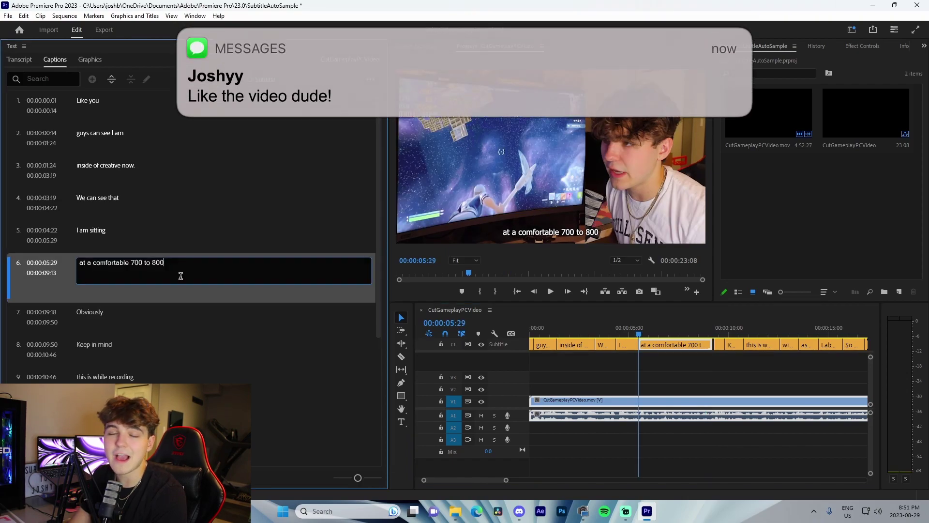
pyautogui.press('BackSpace')
pyautogui.write('fps.')
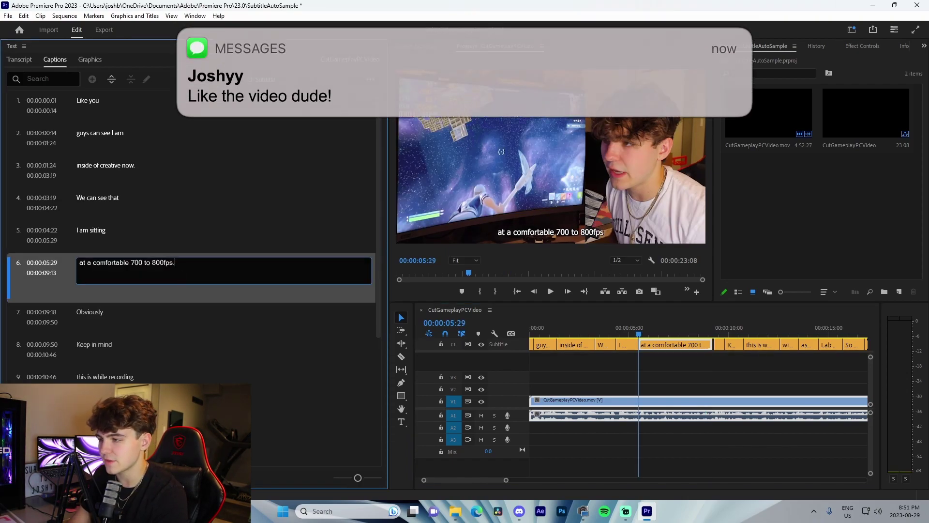
pyautogui.press('Return')
pyautogui.press('BackSpace')
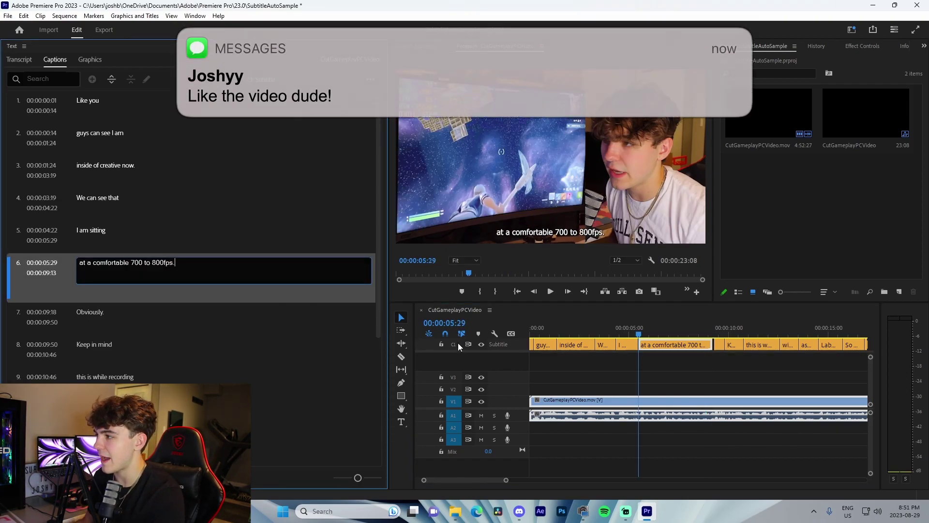
pyautogui.press('Escape')
# Correct the fourteenth caption's text to "while running four processes".
pyautogui.scroll(-3, 127, 357)
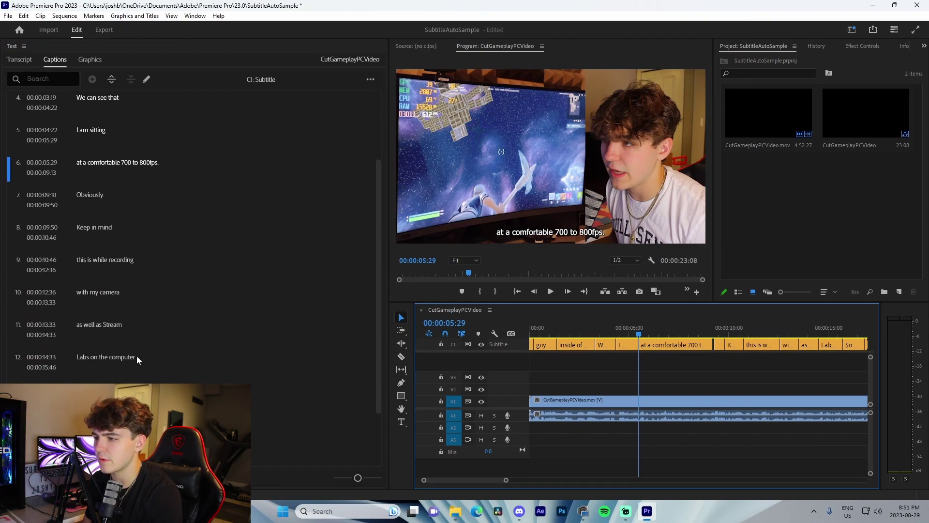
pyautogui.scroll(-1, 130, 359)
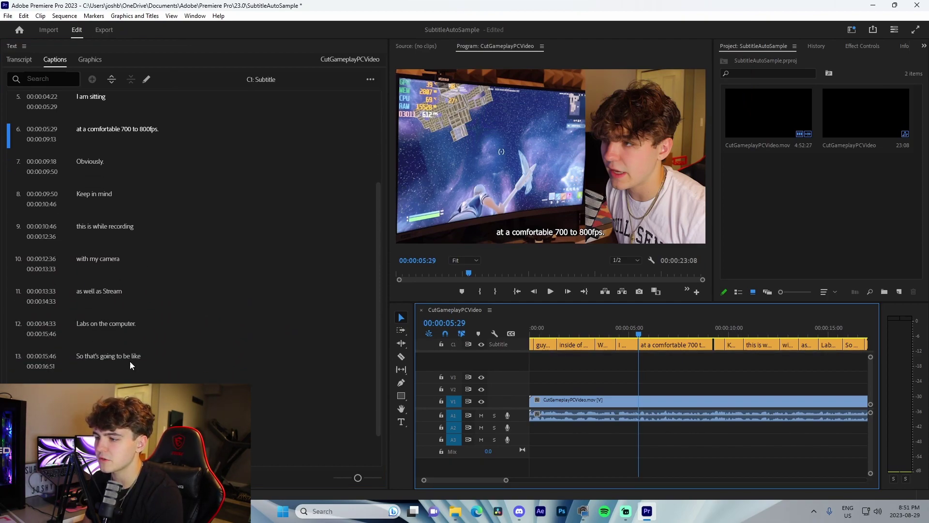
pyautogui.scroll(-1, 130, 359)
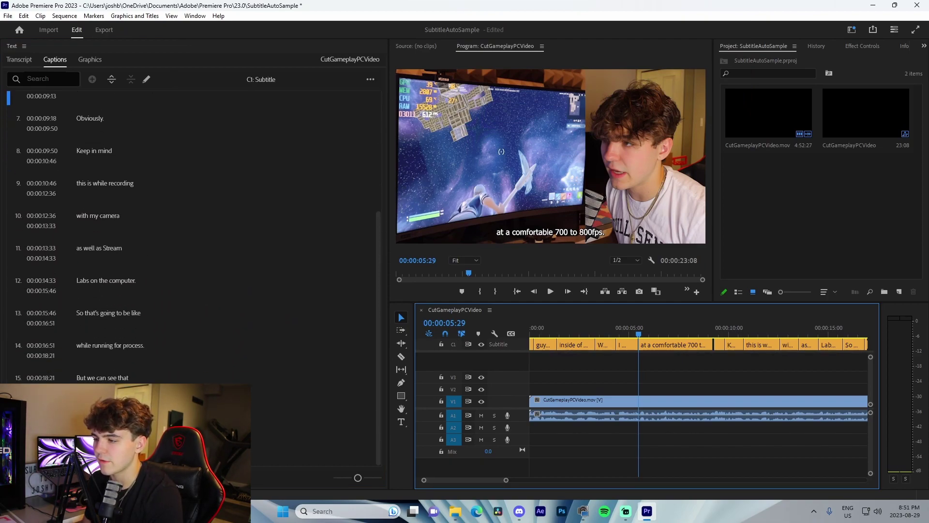
pyautogui.click(118, 348)
pyautogui.click(121, 347)
pyautogui.click(131, 345)
pyautogui.press('BackSpace')
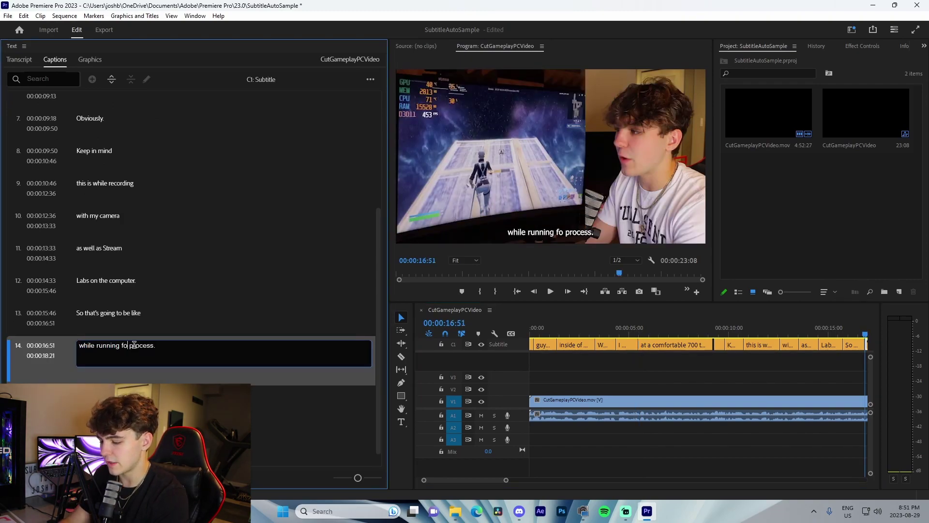
pyautogui.write('ur')
pyautogui.click(168, 345)
pyautogui.press('BackSpace')
pyautogui.write('es')
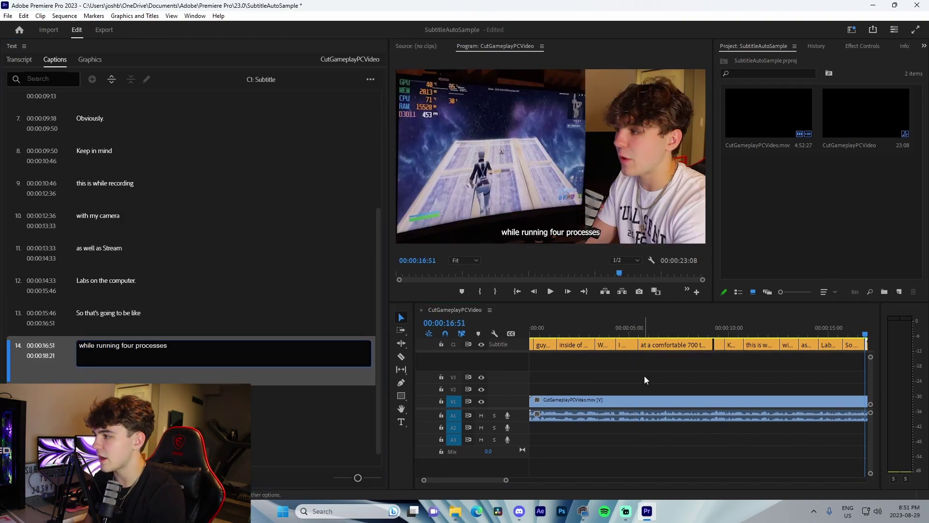
pyautogui.click(645, 380)
# Play the sequence from about 9 seconds to review the captions in the middle of the clip.
pyautogui.click(709, 328)
pyautogui.press('space')
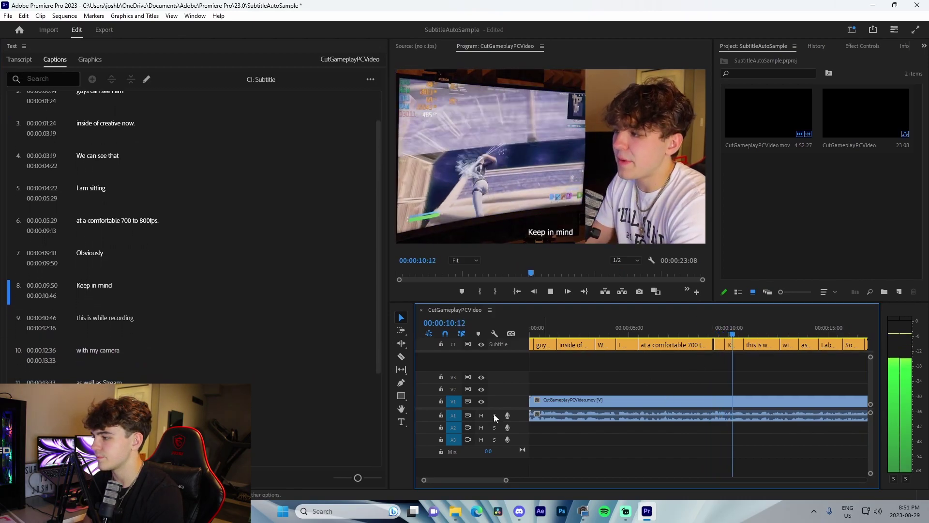
pyautogui.moveTo(505, 480); pyautogui.dragTo(552, 480)
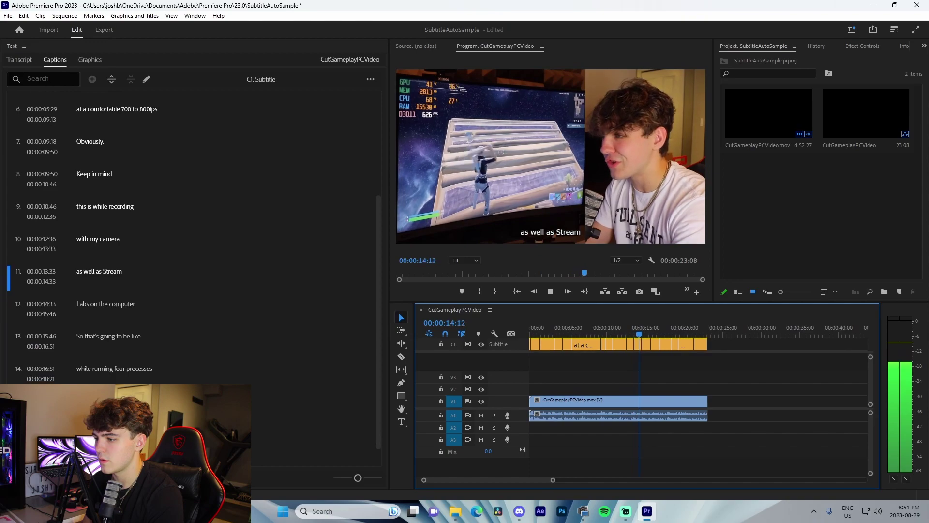
pyautogui.press('space')
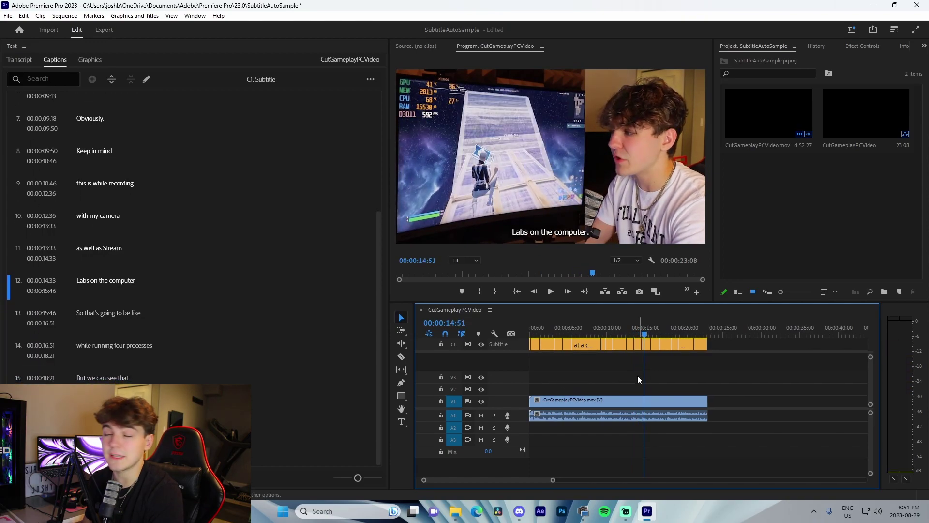
# Select all the captions on the subtitle track and upgrade them to graphics.
pyautogui.moveTo(553, 480); pyautogui.dragTo(560, 480)
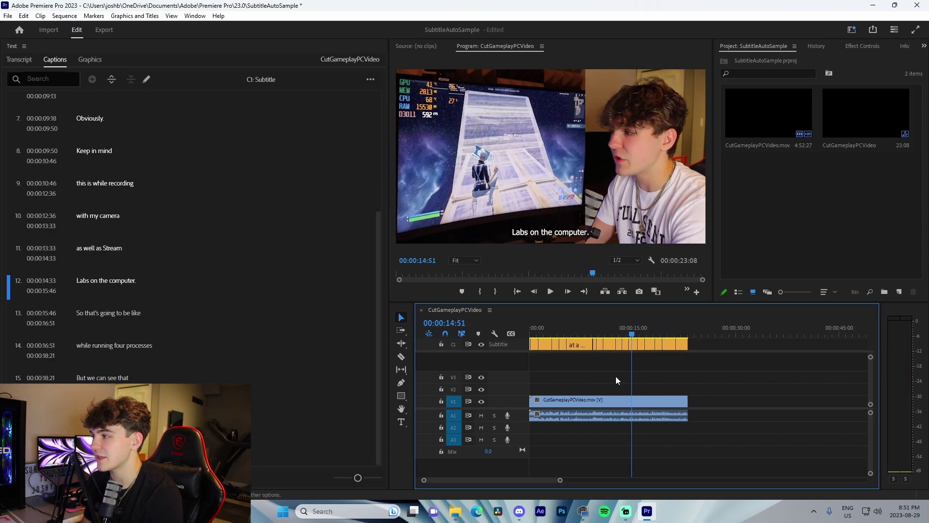
pyautogui.press('Home')
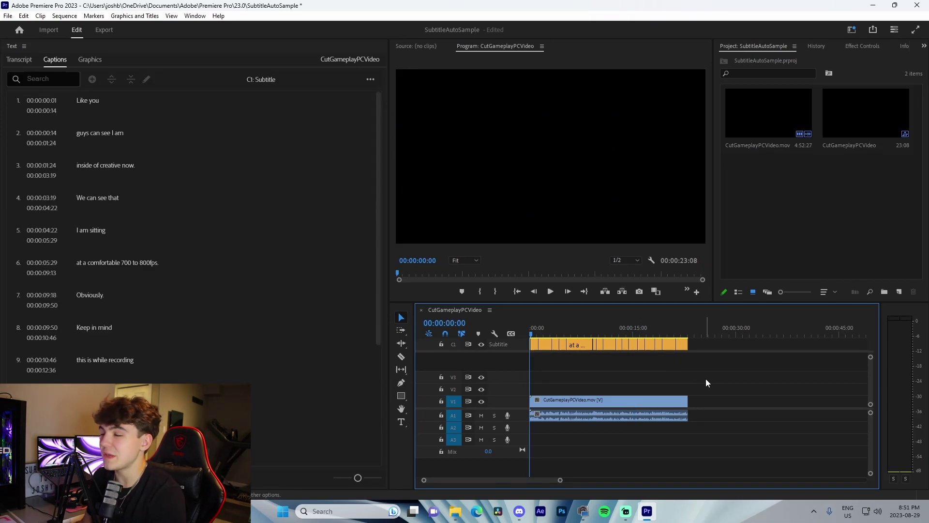
pyautogui.moveTo(703, 371); pyautogui.dragTo(503, 355)
pyautogui.moveTo(717, 380); pyautogui.dragTo(490, 348)
pyautogui.click(127, 16)
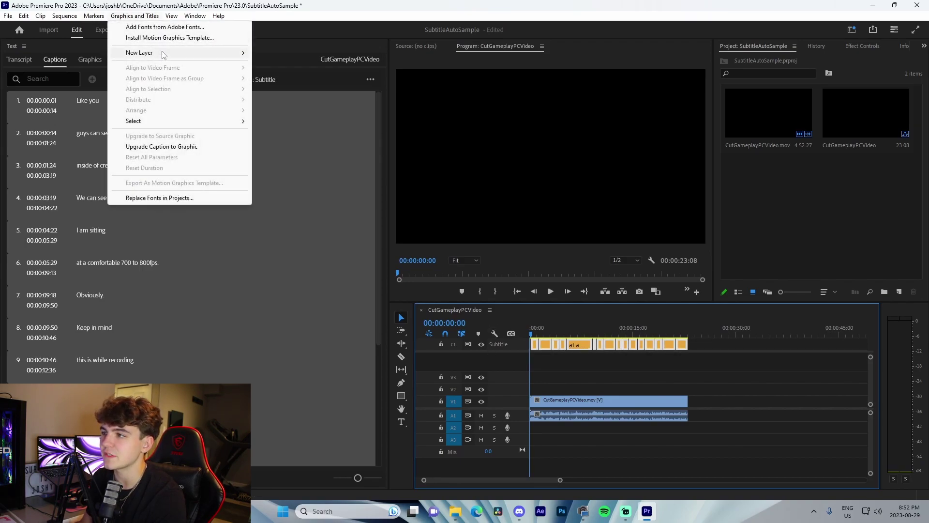
pyautogui.click(147, 147)
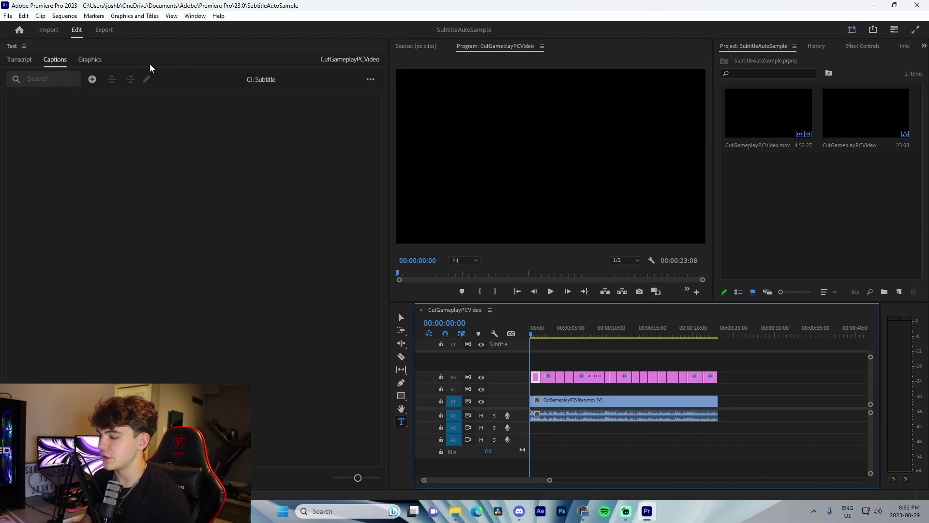
# Switch the layout to the Effects workspace.
pyautogui.click(194, 16)
pyautogui.moveTo(214, 27)
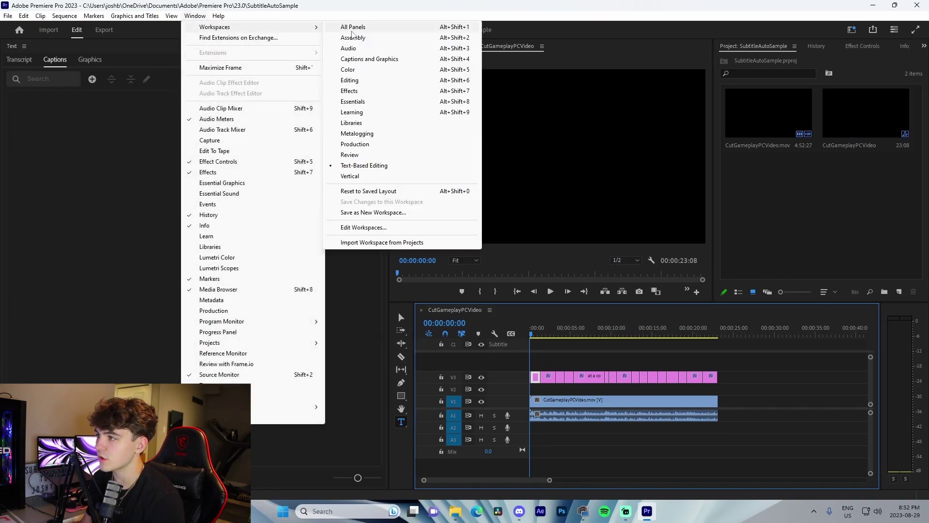
pyautogui.click(361, 92)
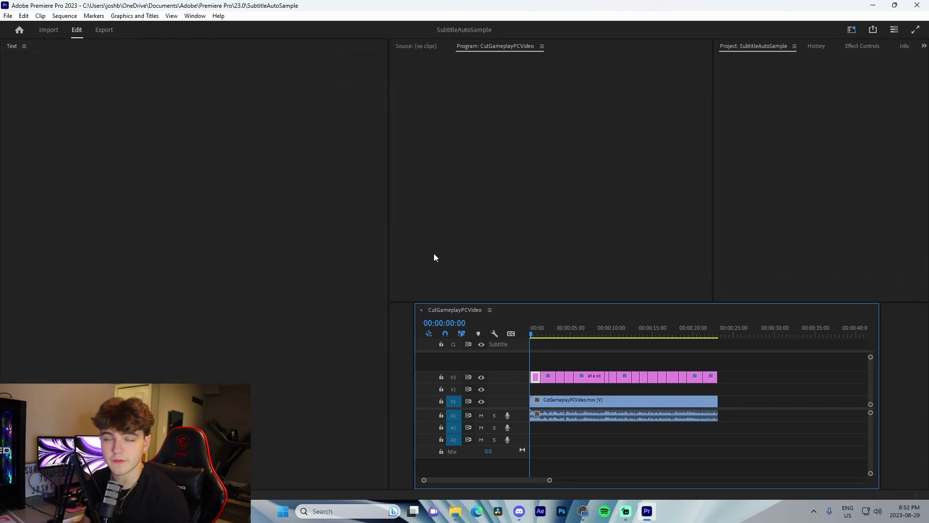
# Change the font of the first caption graphic, "Like you", to Akira Expanded.
pyautogui.moveTo(320, 481); pyautogui.dragTo(271, 480)
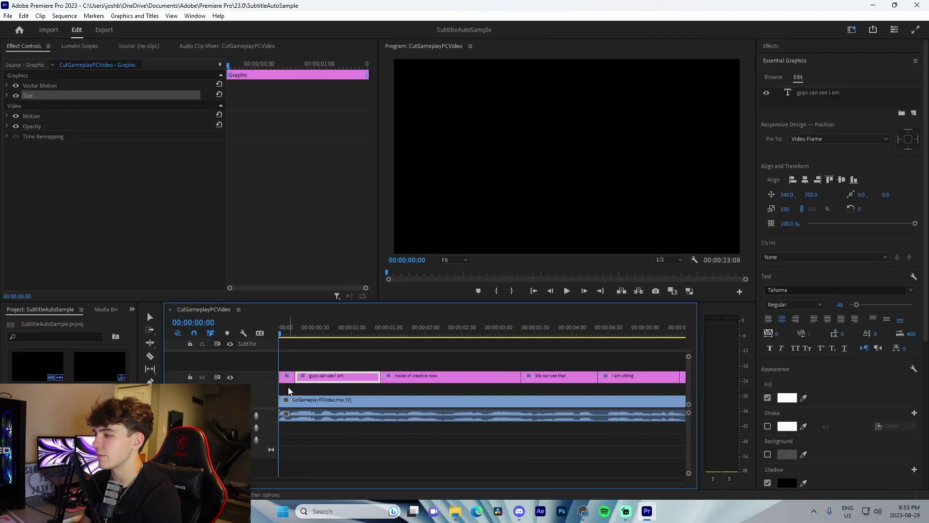
pyautogui.click(286, 381)
pyautogui.press('space')
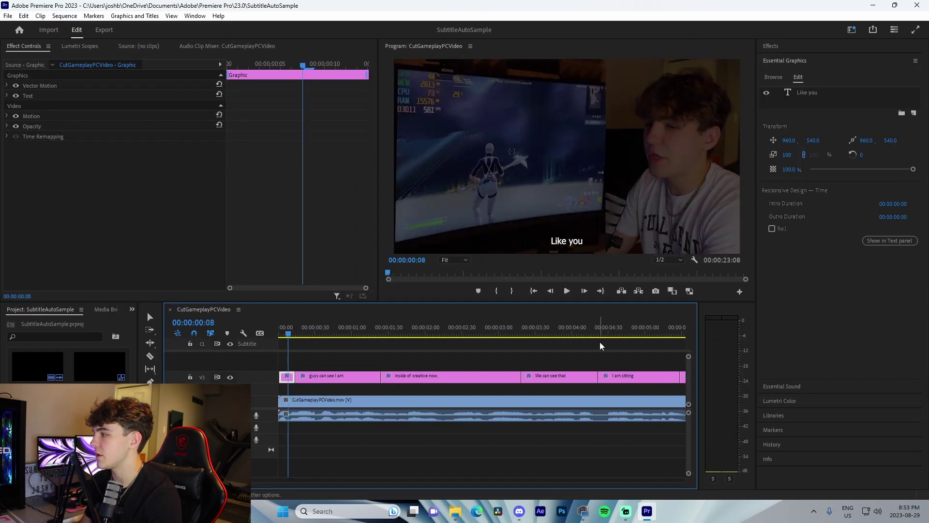
pyautogui.doubleClick(565, 241)
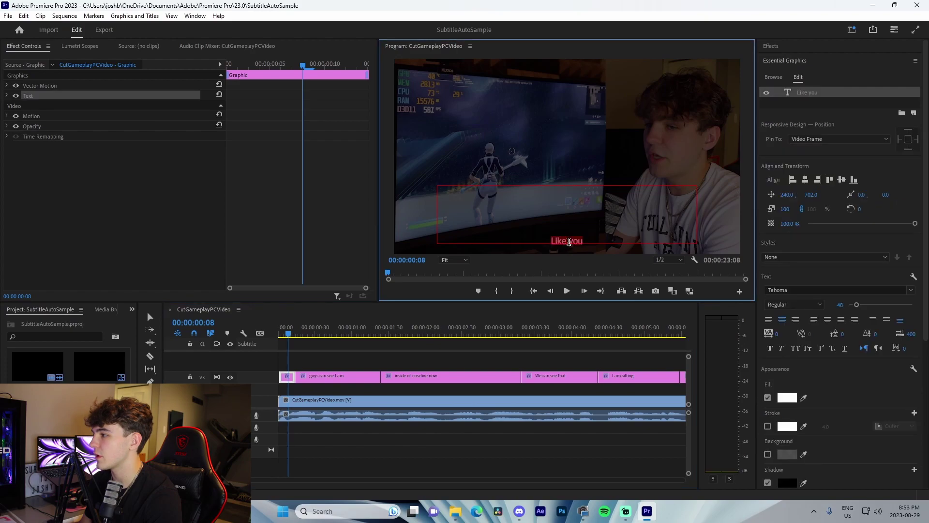
pyautogui.click(796, 289)
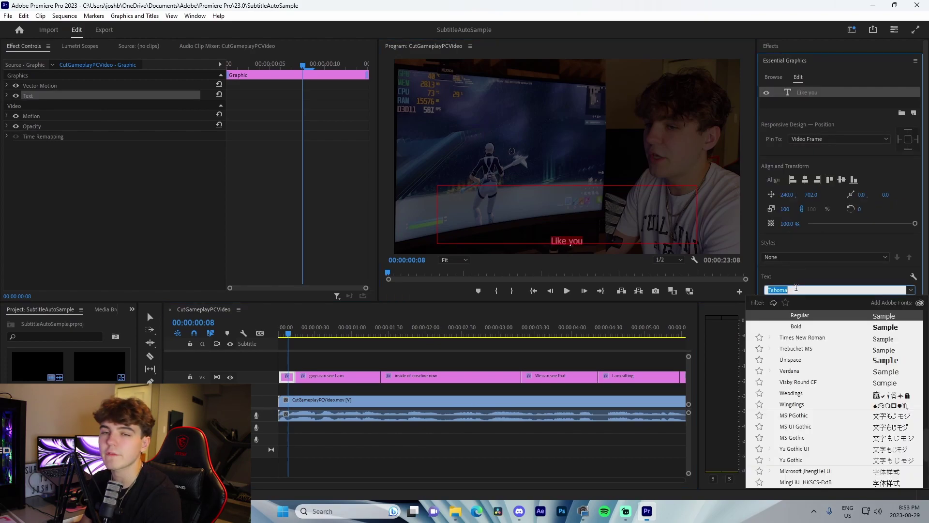
pyautogui.write('akir')
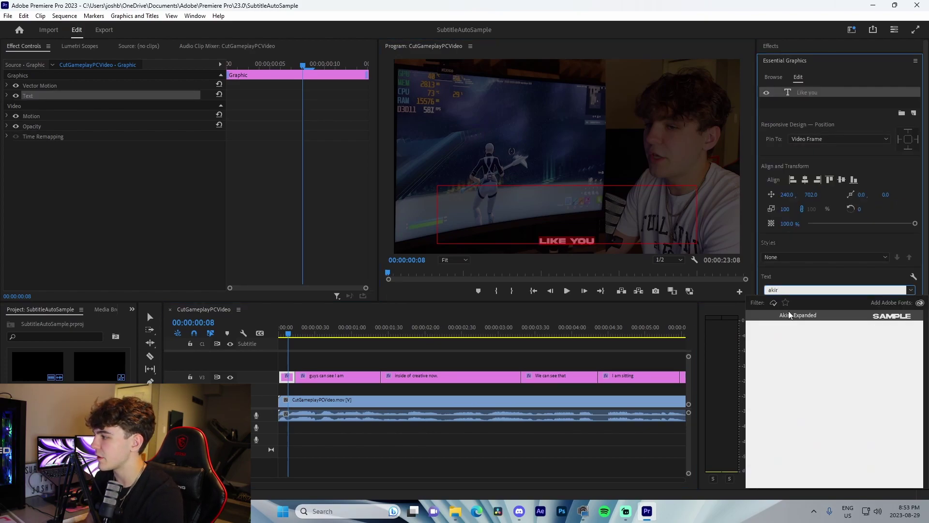
pyautogui.click(790, 315)
# Set the first caption graphic's font size to 75.
pyautogui.click(861, 305)
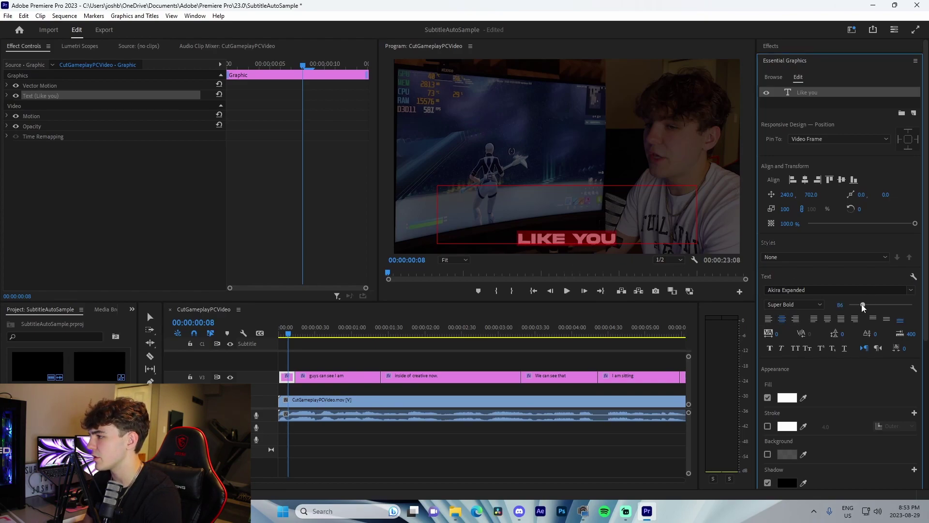
pyautogui.click(839, 305)
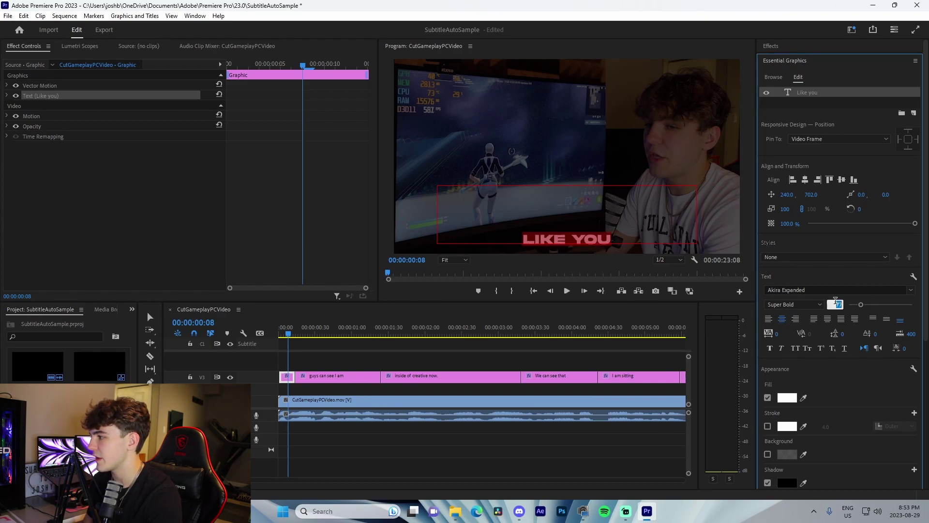
pyautogui.write('75')
pyautogui.press('Return')
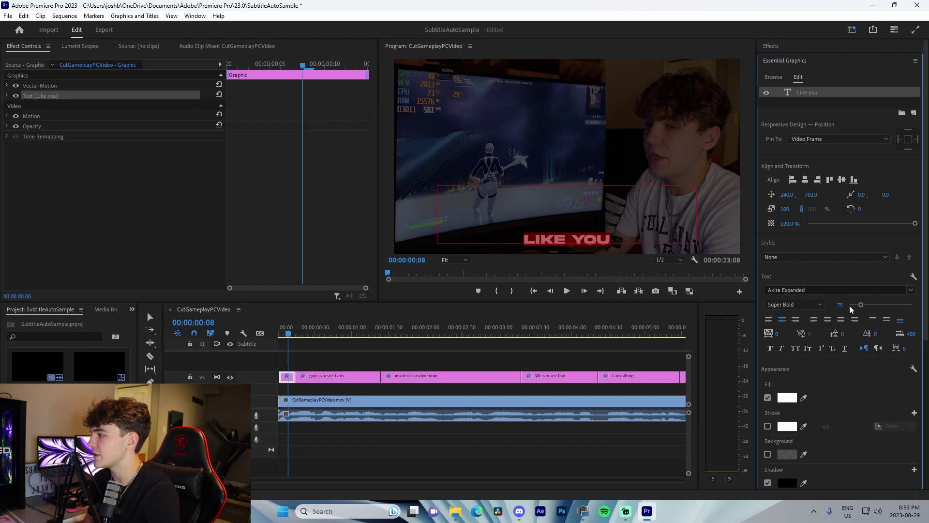
# Create a text style named "JoshyyAkira" from the first caption graphic's formatting.
pyautogui.click(780, 262)
pyautogui.click(783, 269)
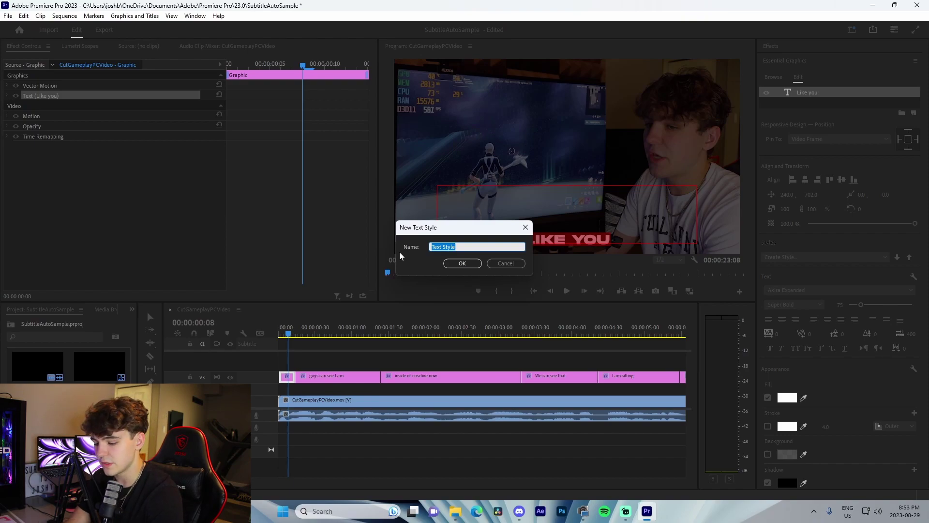
pyautogui.write('JoshyyAkir')
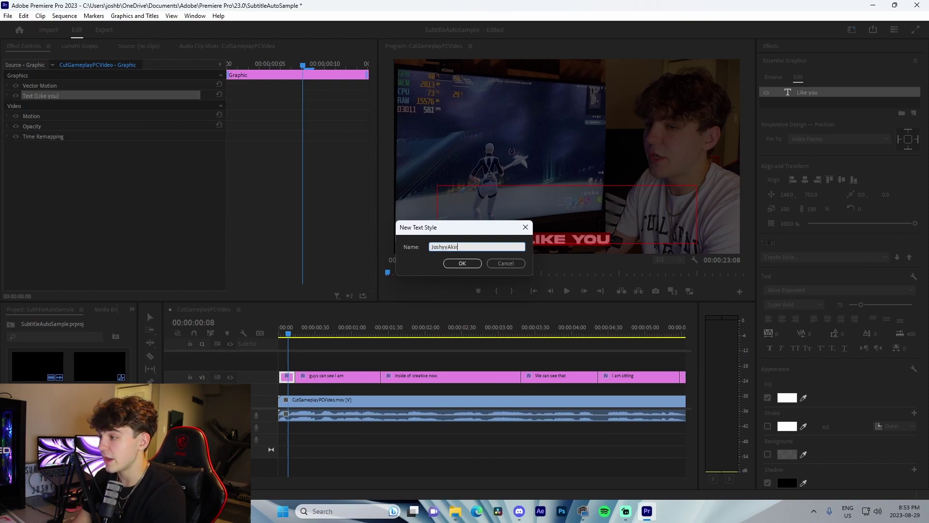
pyautogui.write('a')
pyautogui.click(458, 266)
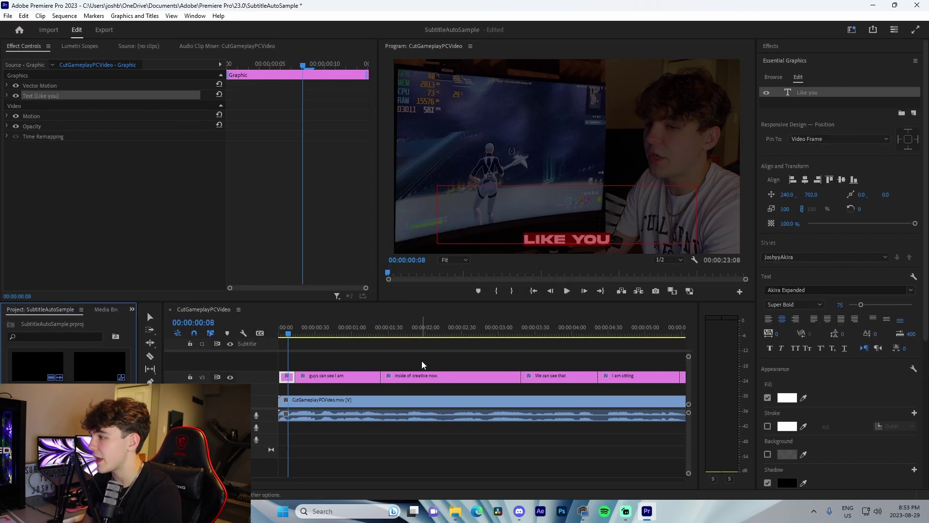
# Play the opening of the sequence and compare the first two caption graphics' styling.
pyautogui.click(280, 329)
pyautogui.click(286, 380)
pyautogui.press('space')
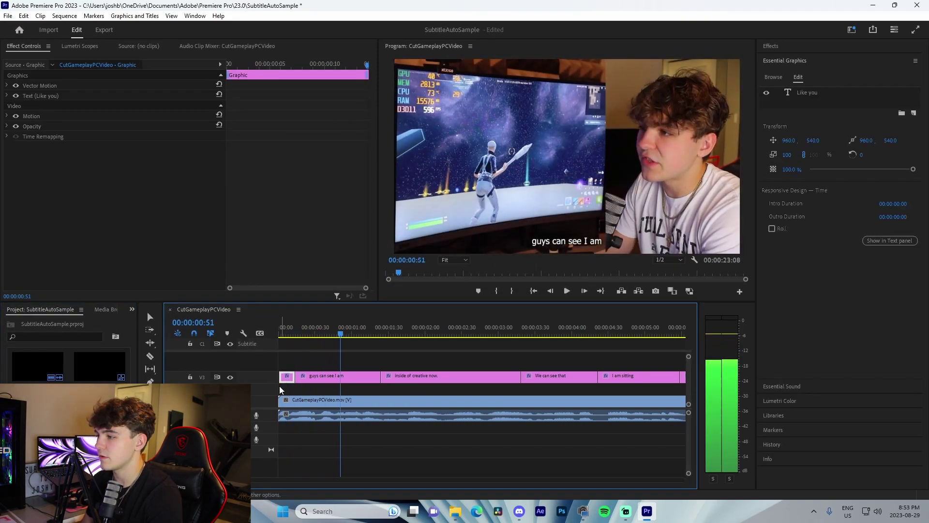
pyautogui.press('space')
pyautogui.moveTo(285, 333); pyautogui.dragTo(311, 344)
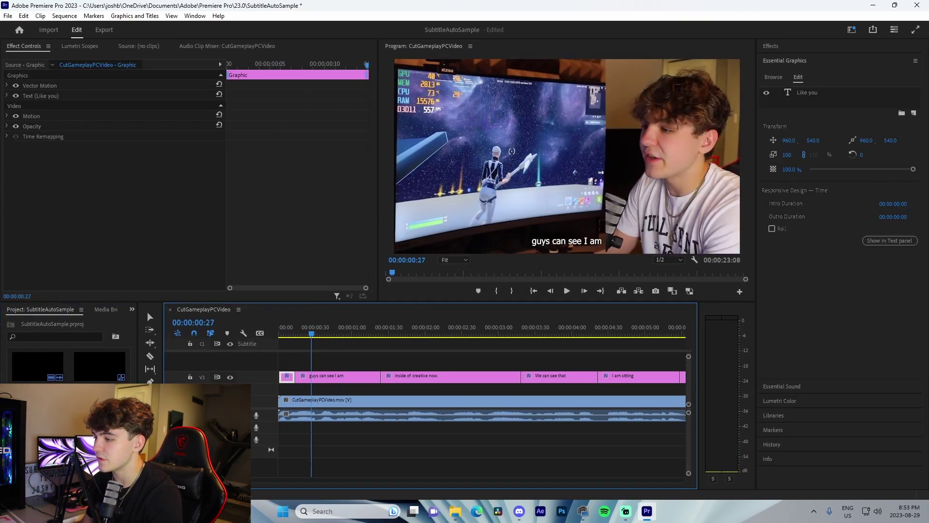
# Select all the caption graphics on track V3 and apply the JoshyyAkira text style to them.
pyautogui.moveTo(231, 480); pyautogui.dragTo(330, 484)
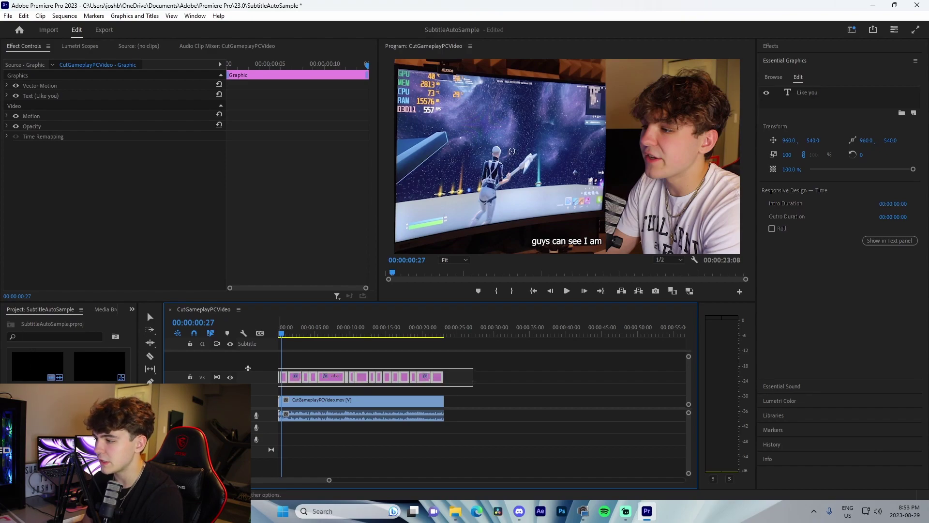
pyautogui.moveTo(248, 368); pyautogui.dragTo(248, 369)
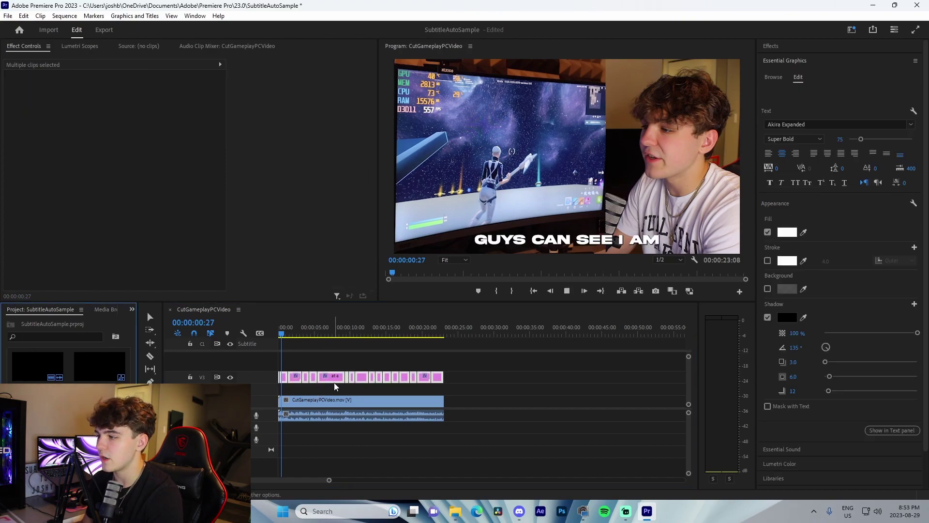
pyautogui.press('space')
pyautogui.click(454, 376)
# Review the restyled captions around 9 seconds and from the start, and save the project.
pyautogui.moveTo(307, 328); pyautogui.dragTo(348, 328)
pyautogui.click(339, 329)
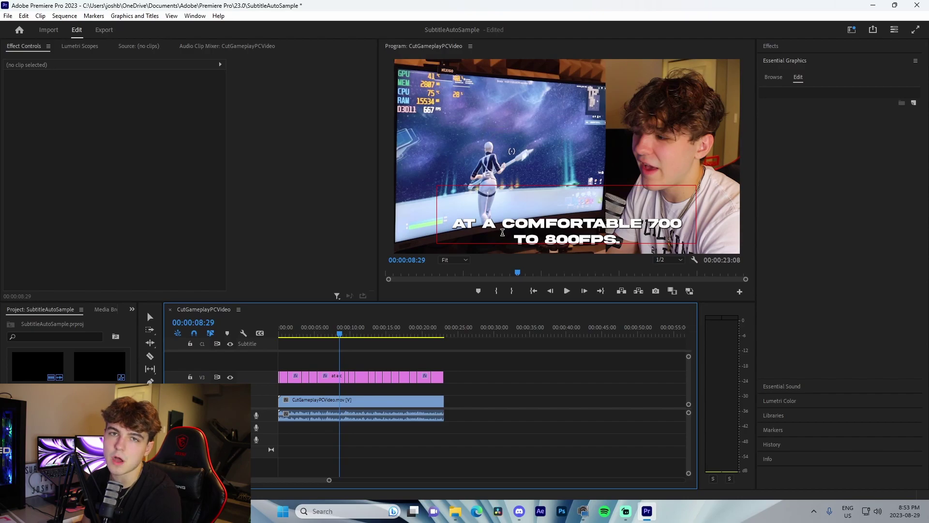
pyautogui.click(345, 335)
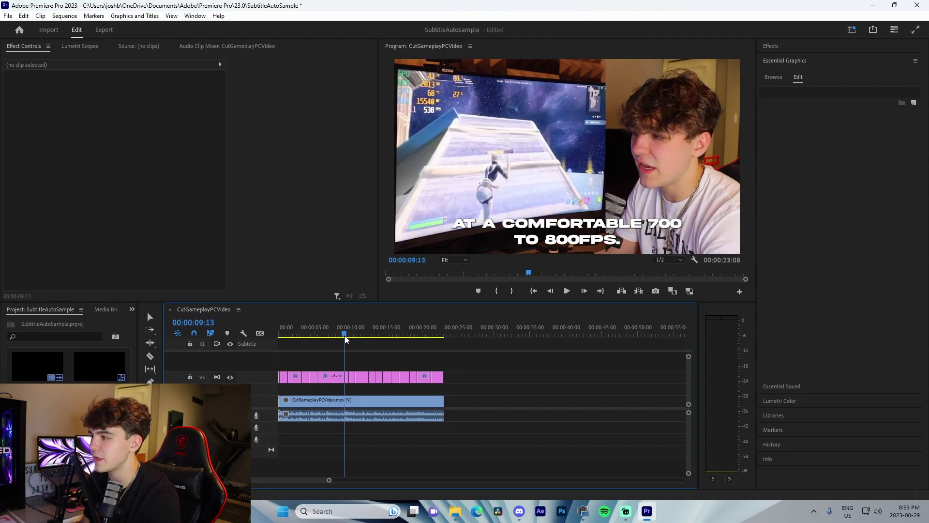
pyautogui.moveTo(344, 335); pyautogui.dragTo(265, 336)
pyautogui.press('space')
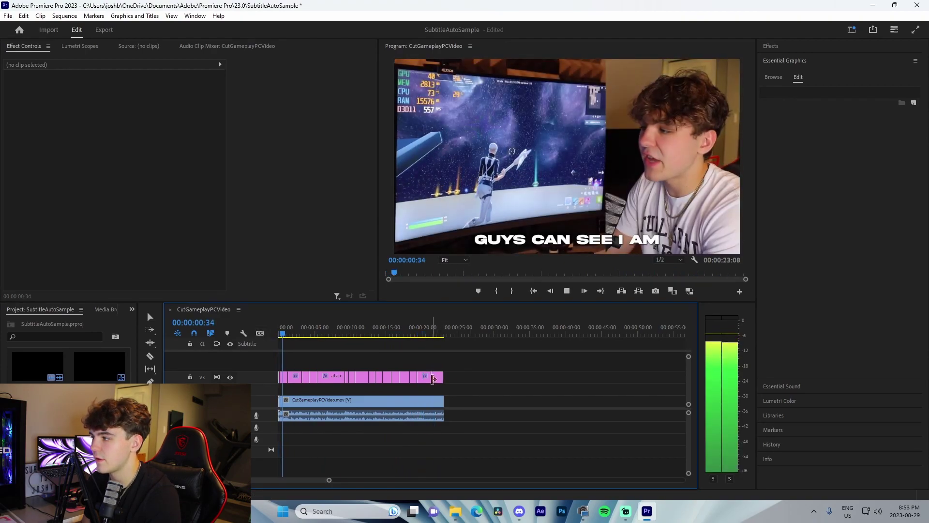
pyautogui.press('space')
pyautogui.hotkey('ctrl', 's')
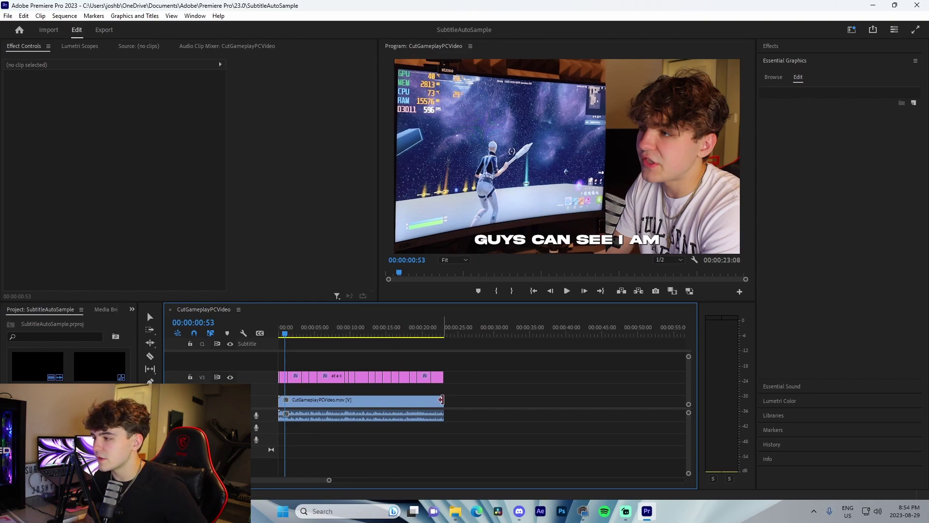
# Extend the end of the gameplay clip on the timeline to about 1 minute 7 seconds.
pyautogui.moveTo(442, 401); pyautogui.dragTo(621, 401)
pyautogui.moveTo(328, 479); pyautogui.dragTo(368, 479)
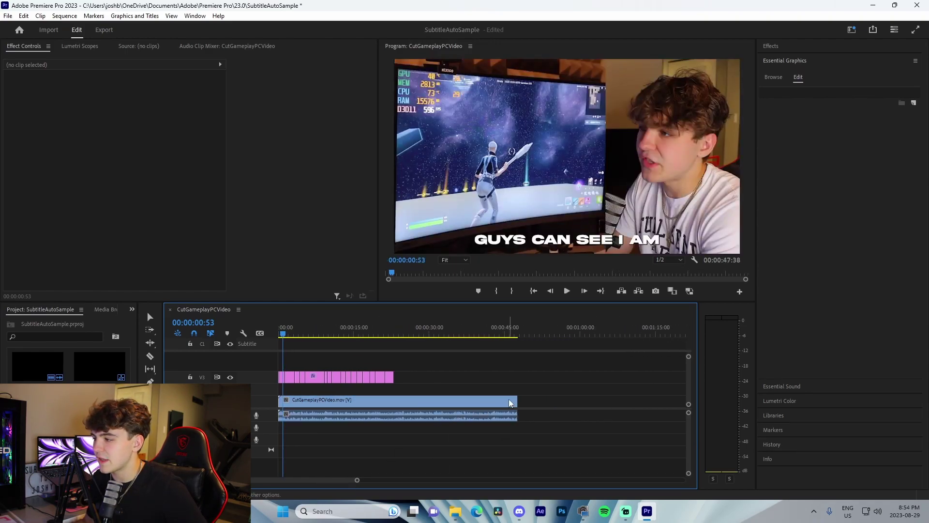
pyautogui.moveTo(509, 403); pyautogui.dragTo(616, 404)
pyautogui.moveTo(361, 479); pyautogui.dragTo(426, 485)
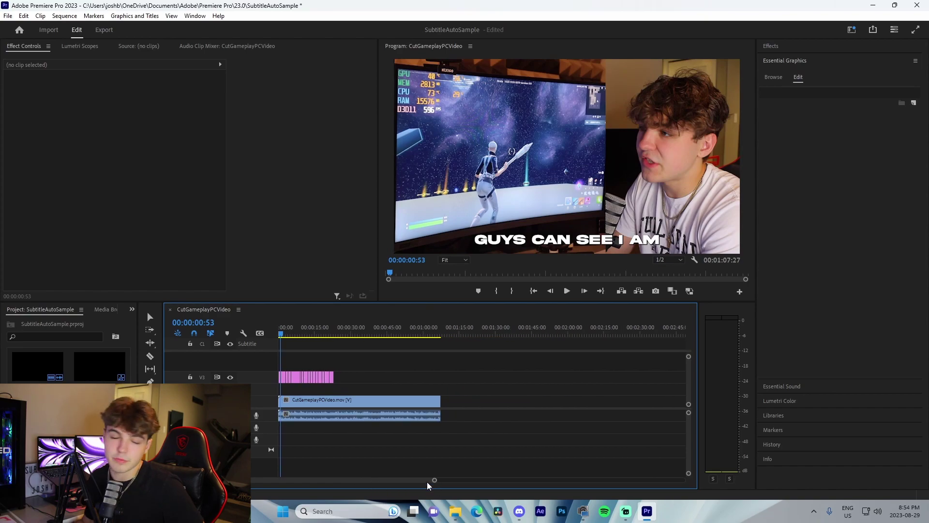